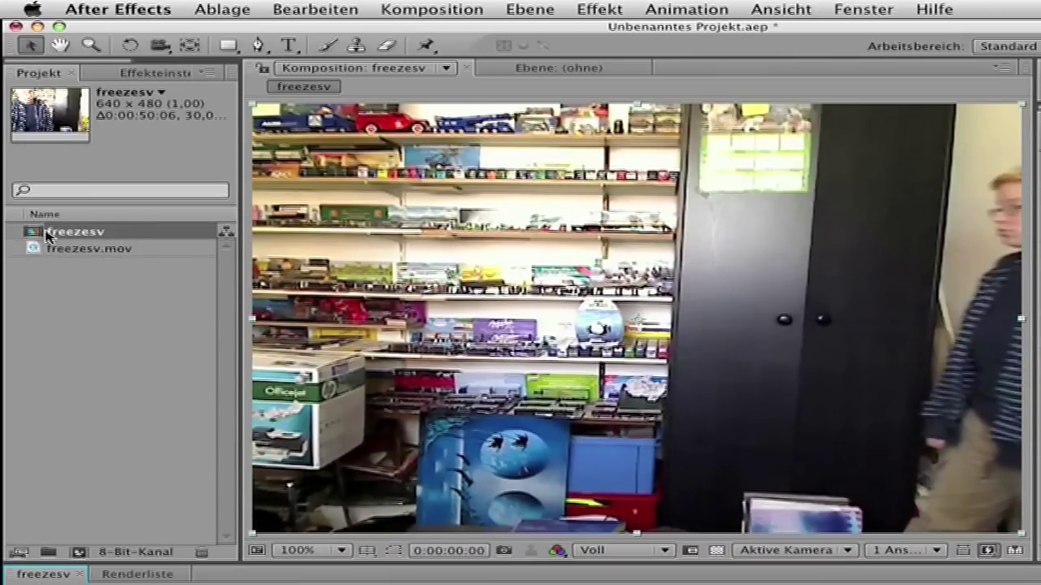
Preview the freezesv.mov clip, hide layer 1 and scrub through the lower copy
left_click(57, 257)
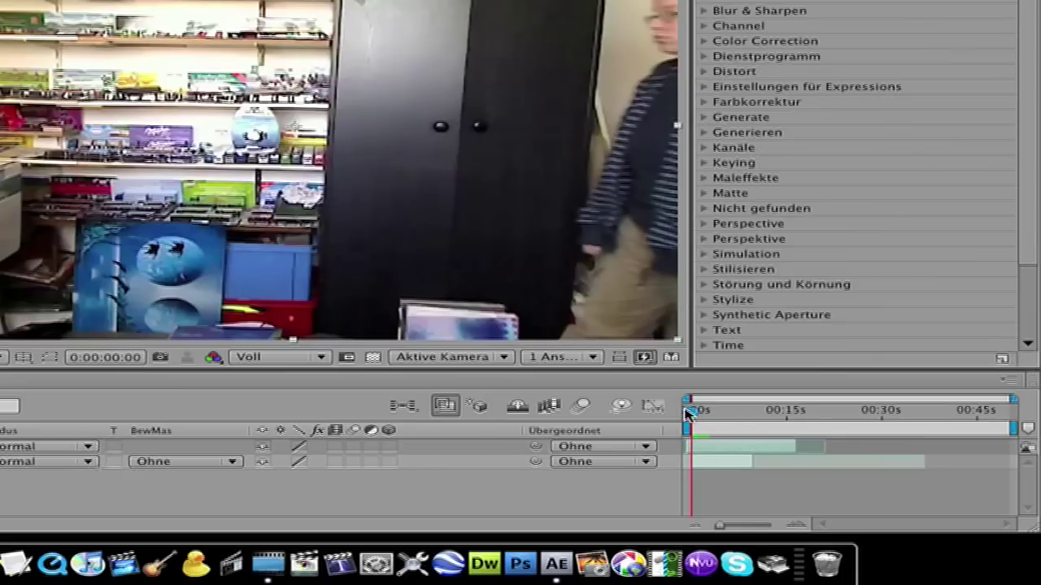
left_click_drag(695, 414, 728, 414)
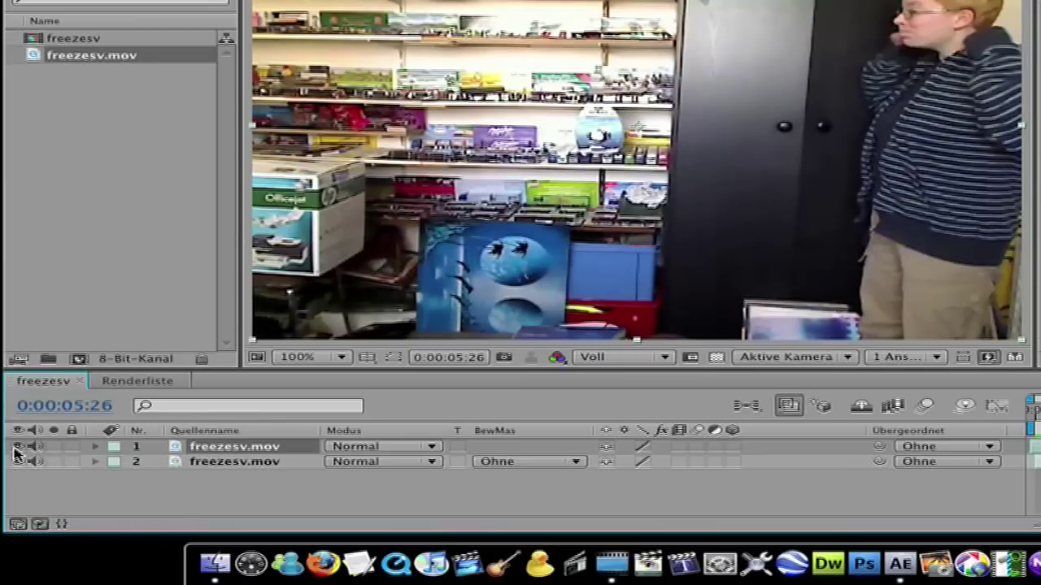
left_click(16, 447)
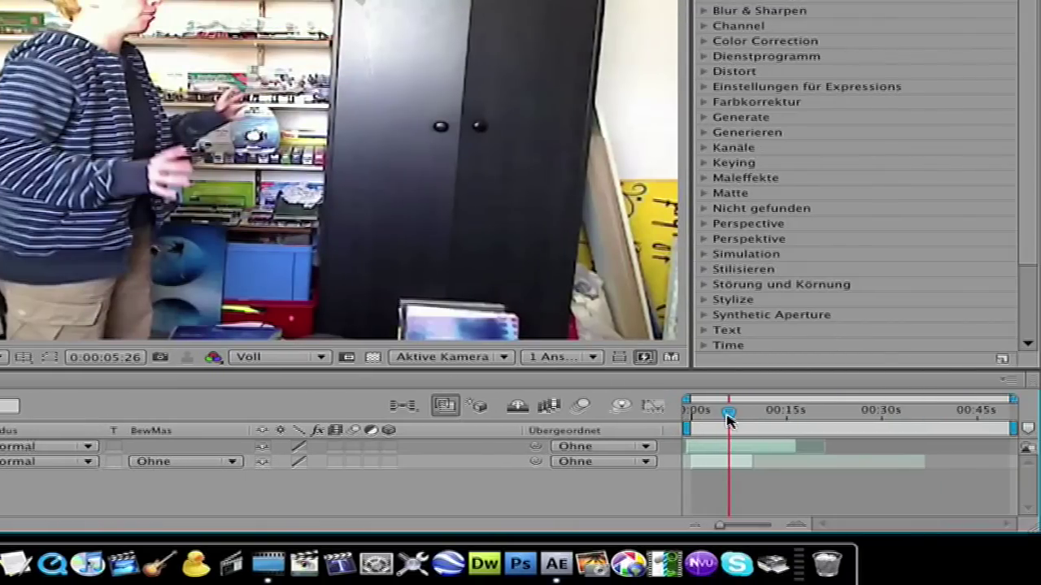
left_click_drag(728, 416, 690, 417)
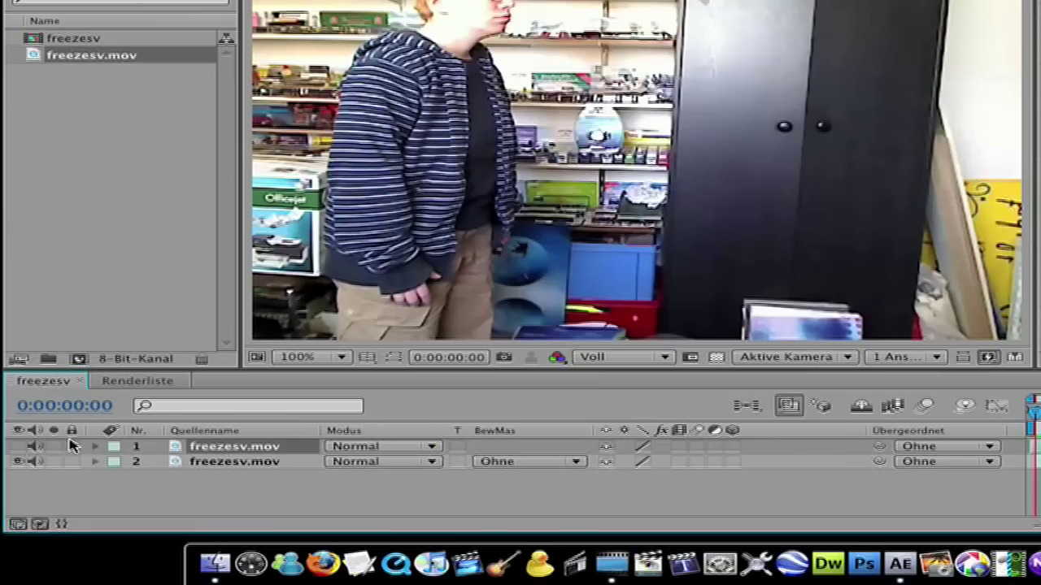
key("comma")
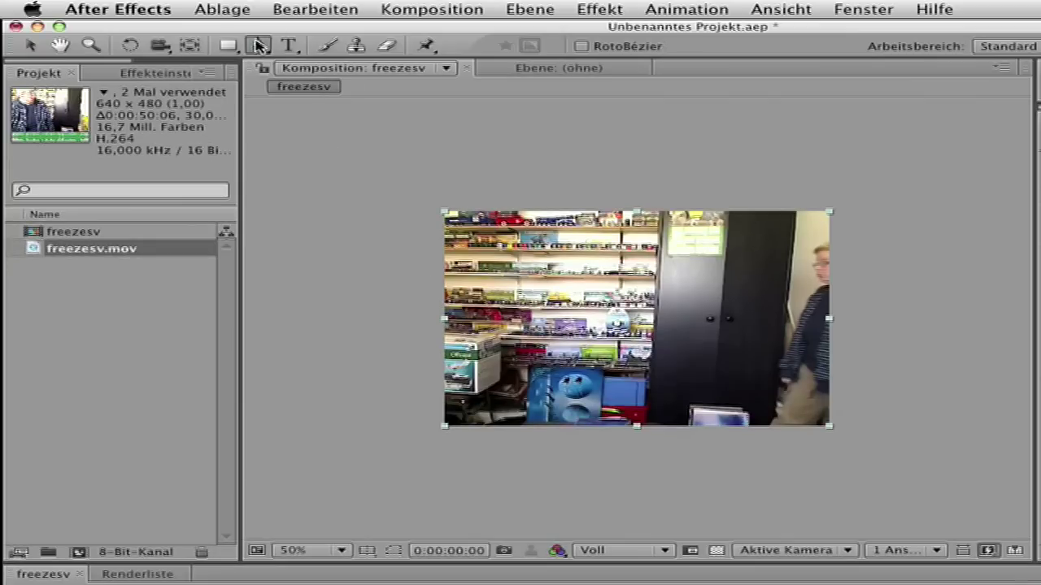
Draw a closed four-point Pen mask around the right-hand cabinet area of layer 1
left_click(259, 45)
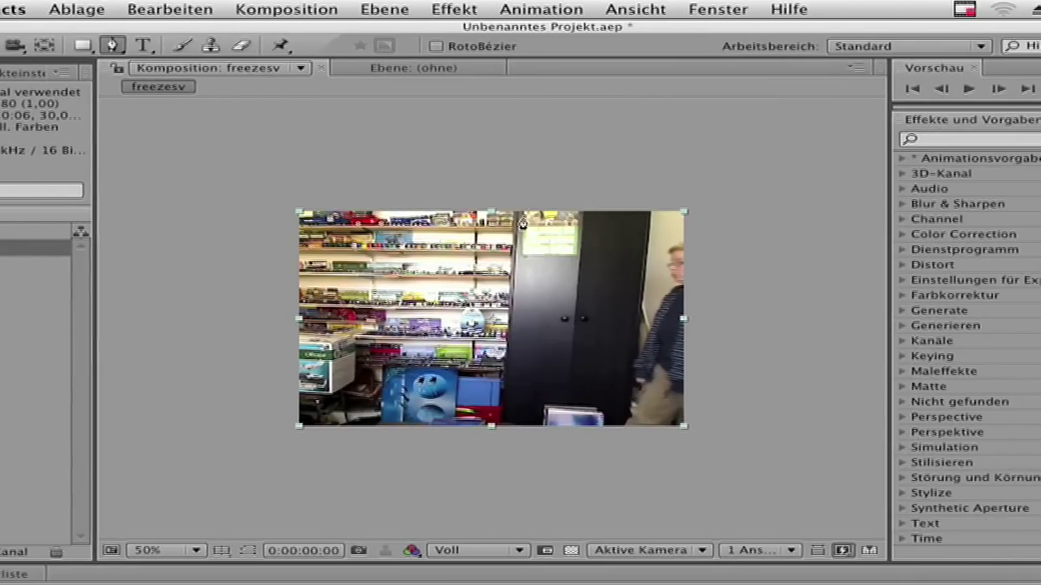
left_click(519, 195)
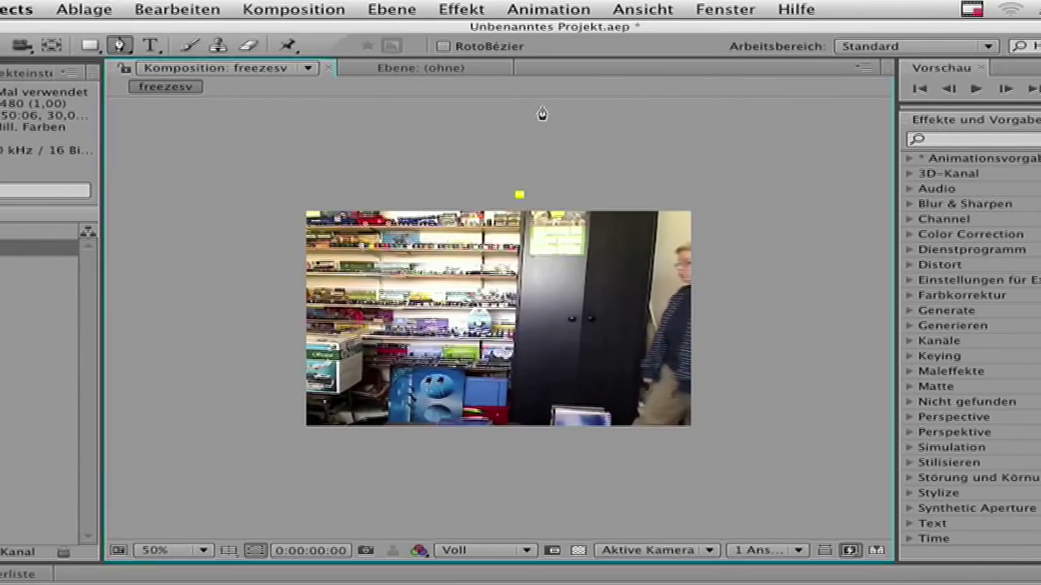
left_click(527, 357)
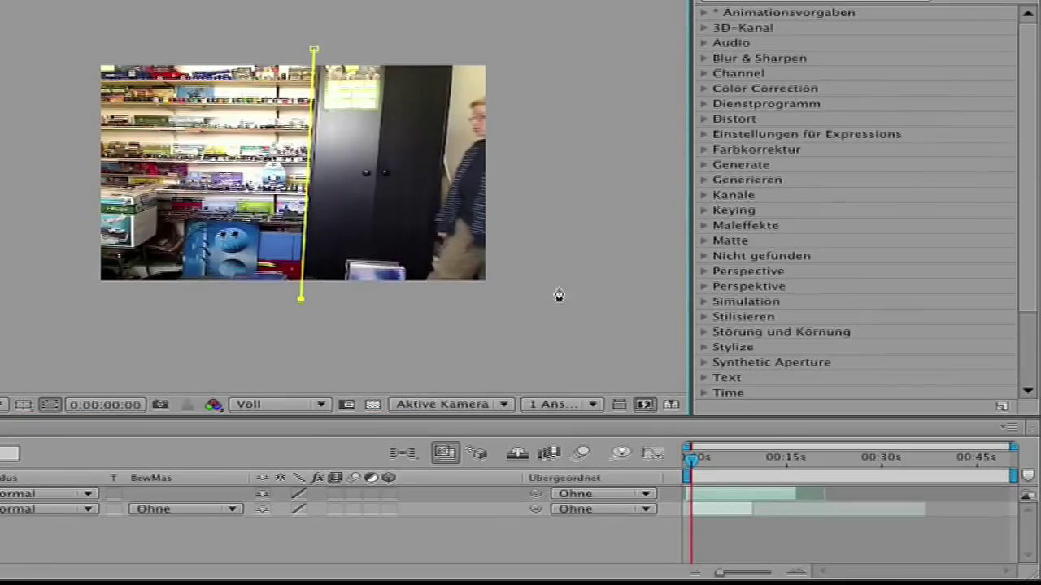
left_click(729, 442)
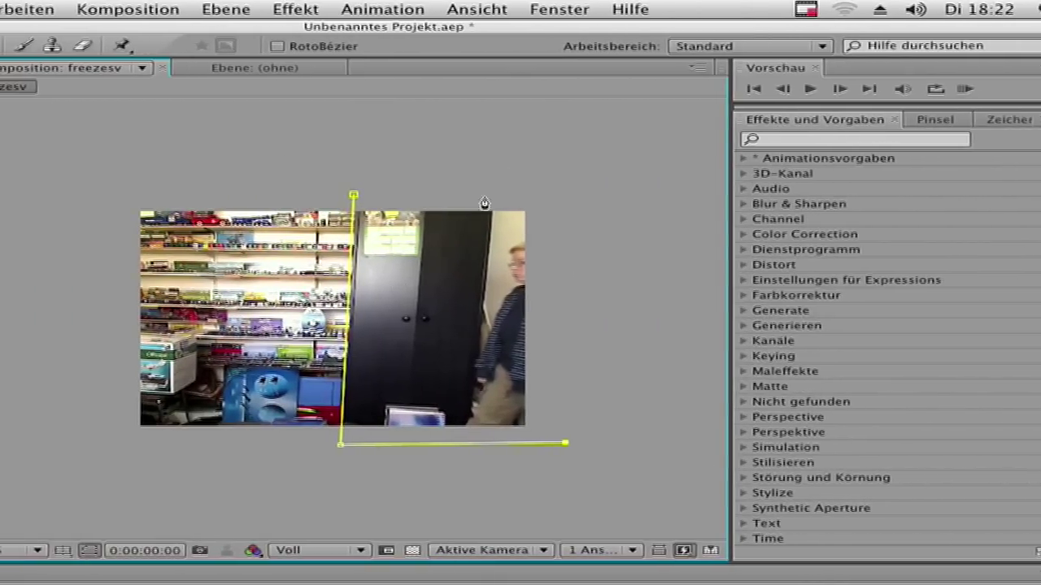
left_click(521, 199)
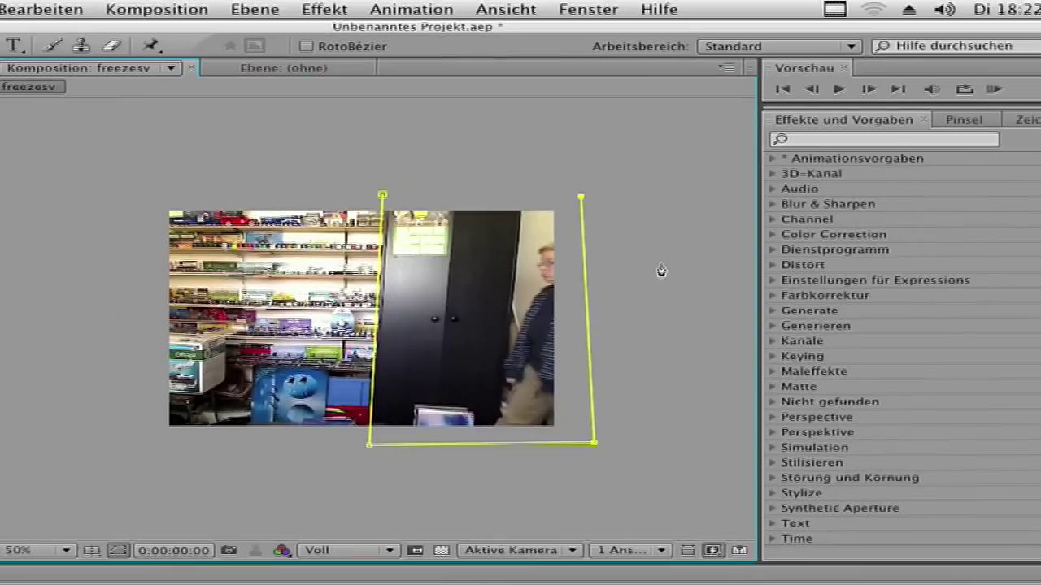
left_click(382, 195)
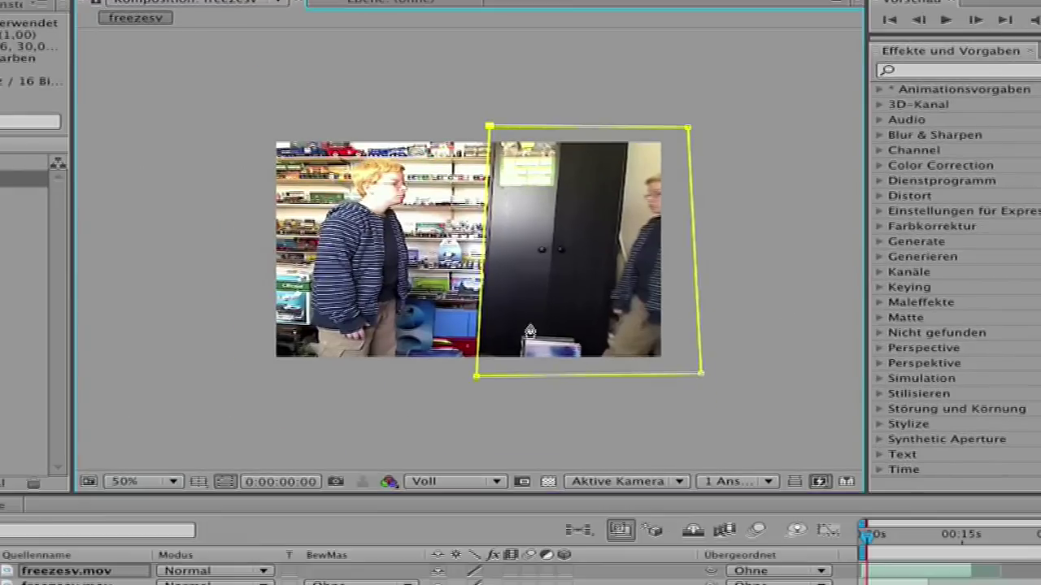
Preview and scrub the composite to the 0:00:07:06 freeze frame, then select layer 2
key("space")
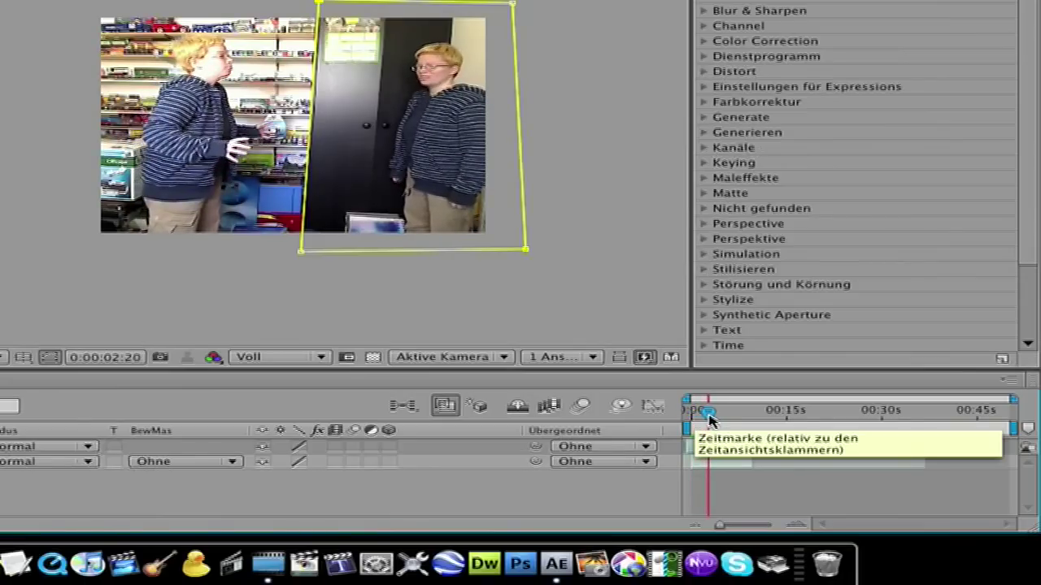
left_click_drag(714, 418, 677, 417)
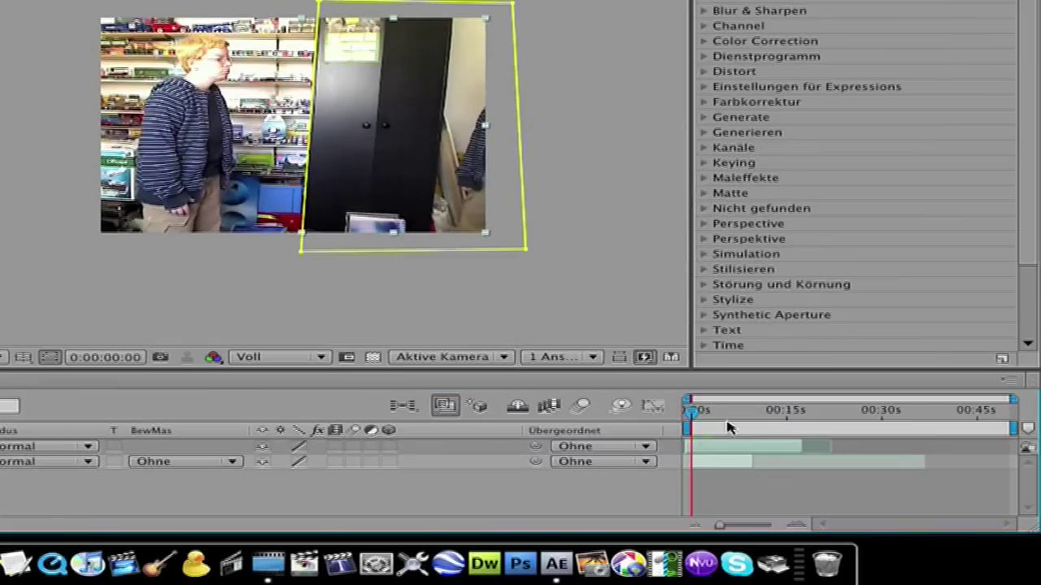
left_click_drag(693, 417, 737, 417)
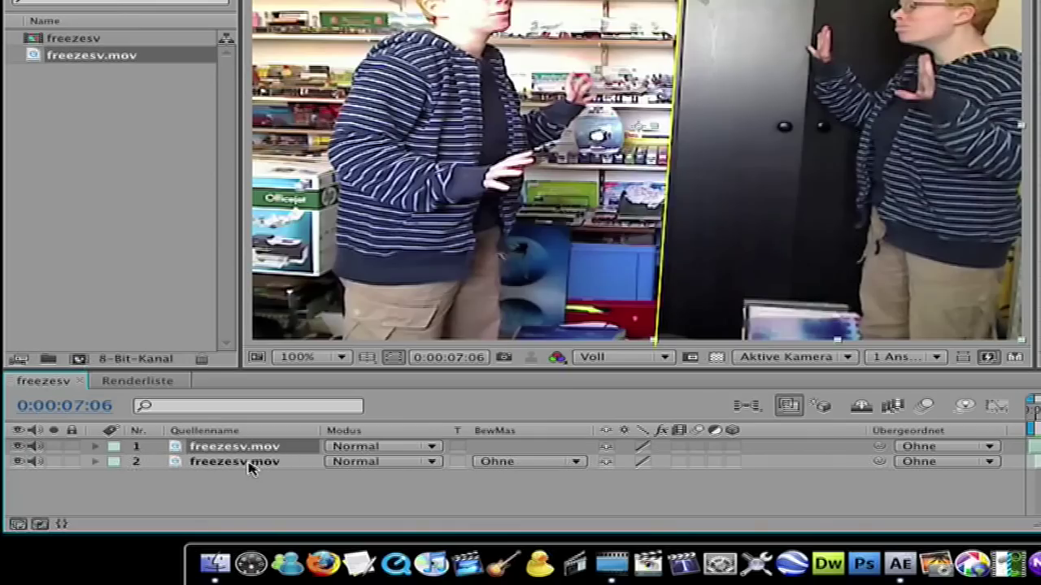
left_click(236, 462)
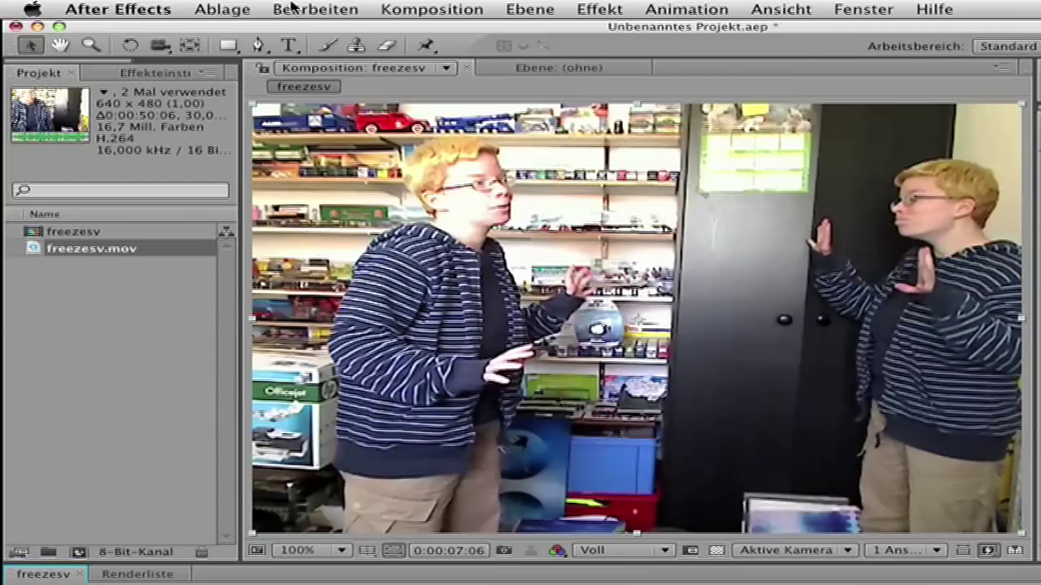
Split layer 2 at 0:00:07:06 with Ebene teilen and bring up Frame speichern unter
left_click(279, 8)
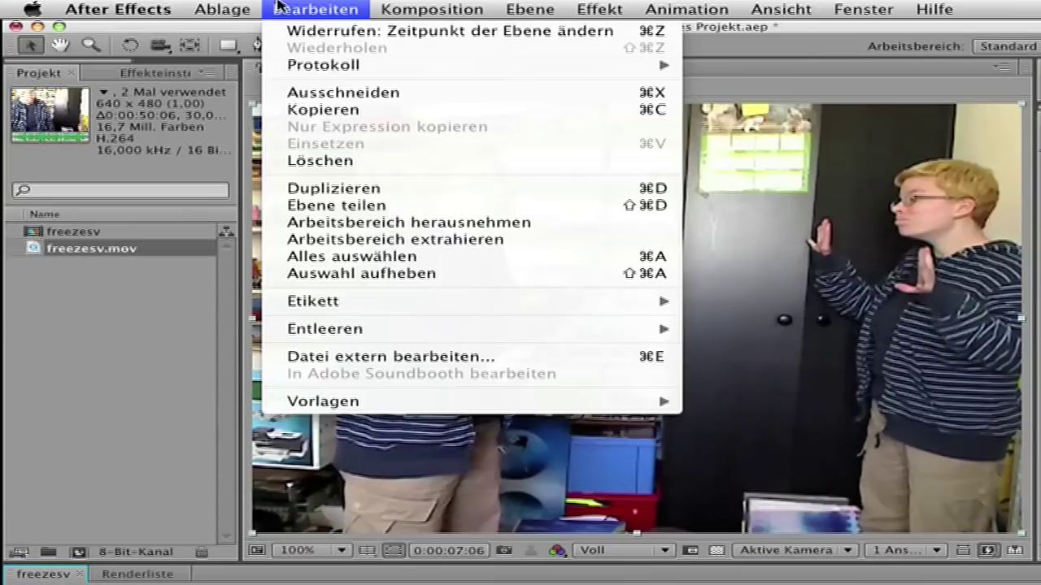
key("Return")
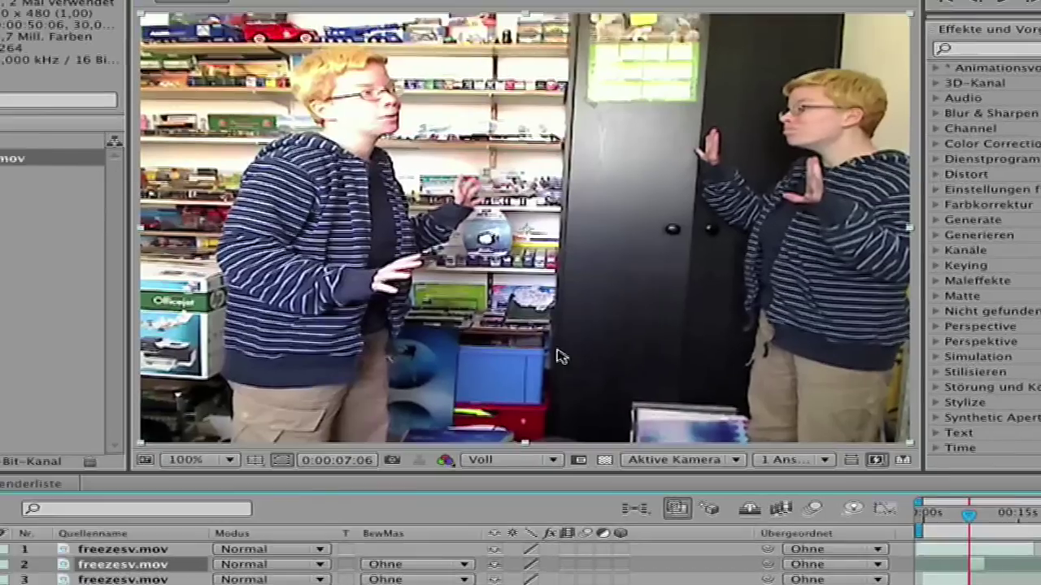
left_click(420, 7)
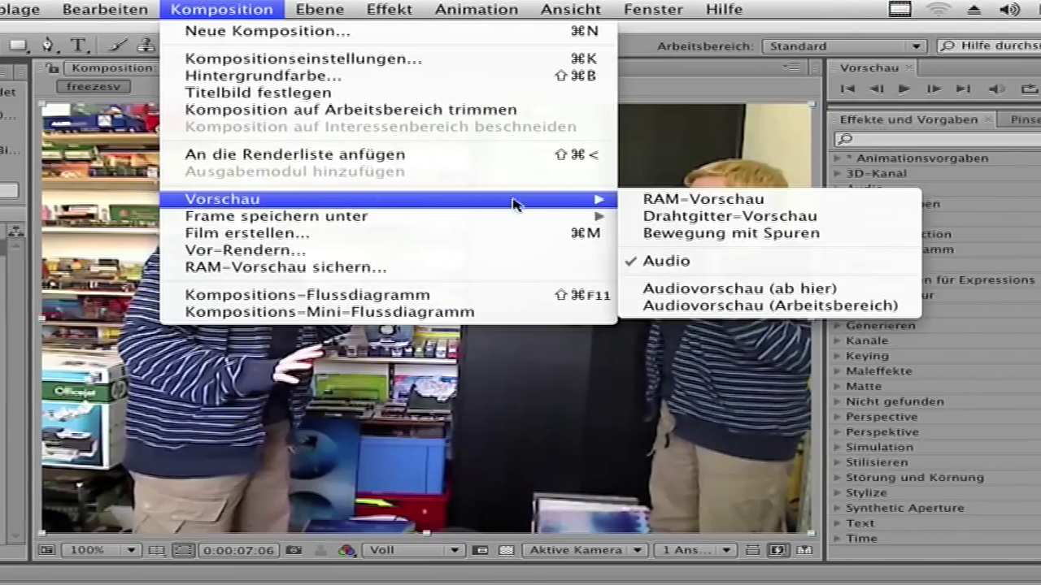
mouse_move(481, 218)
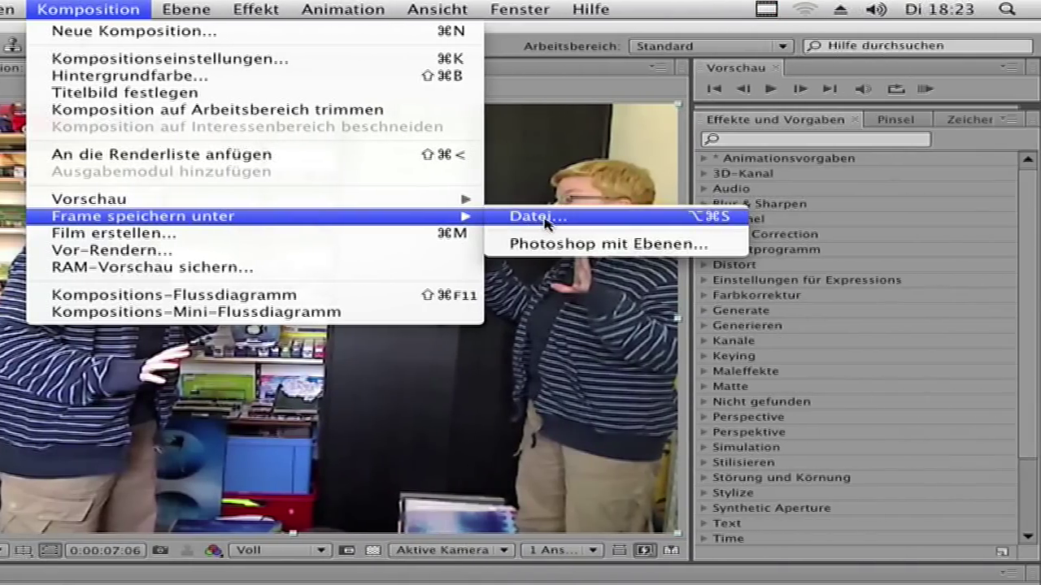
Render the 0:00:07:06 frame to the Photoshop still ll.psd from the Renderliste
left_click(540, 217)
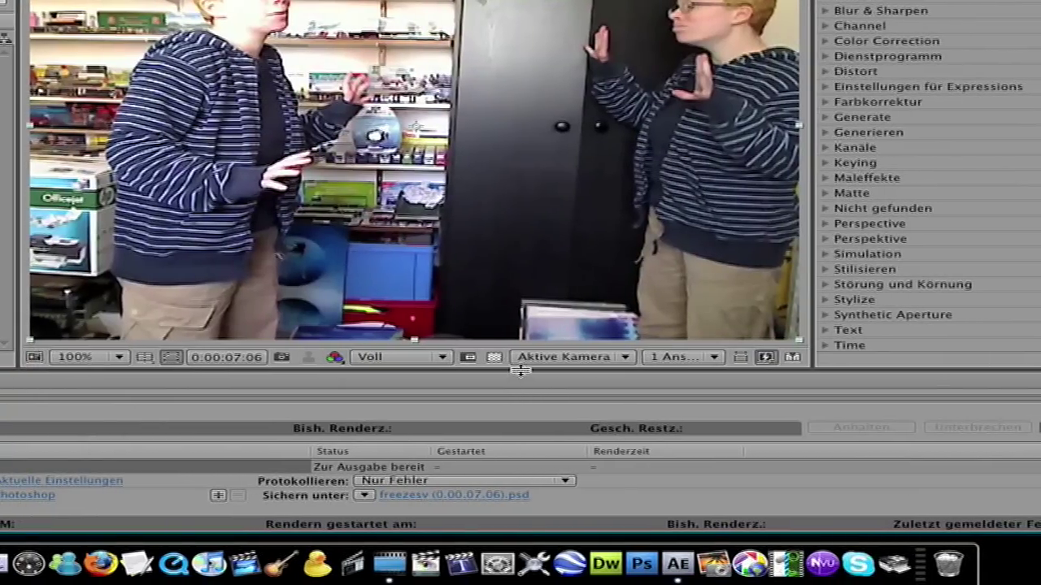
left_click_drag(521, 370, 521, 238)
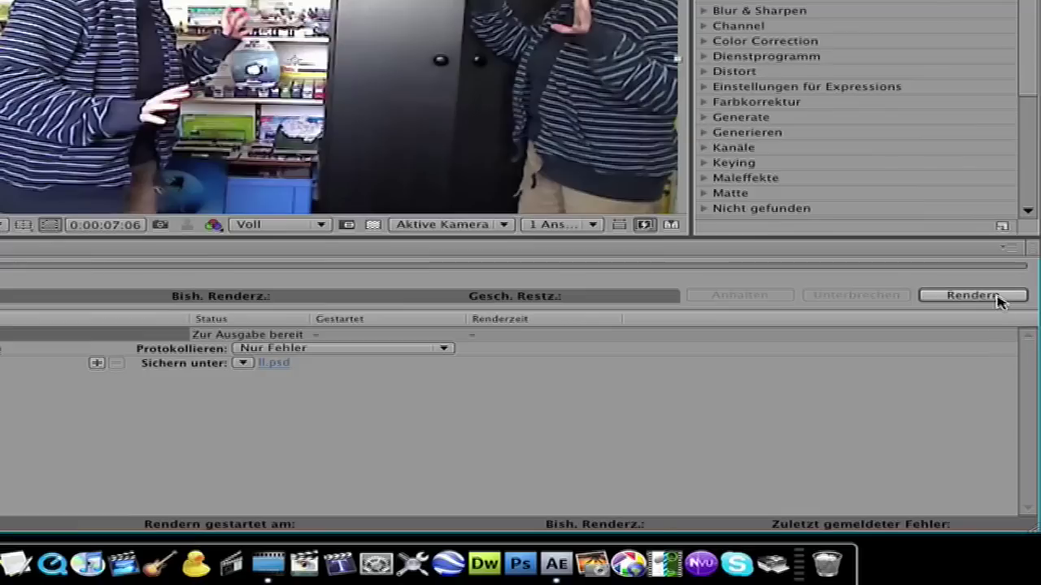
left_click(999, 297)
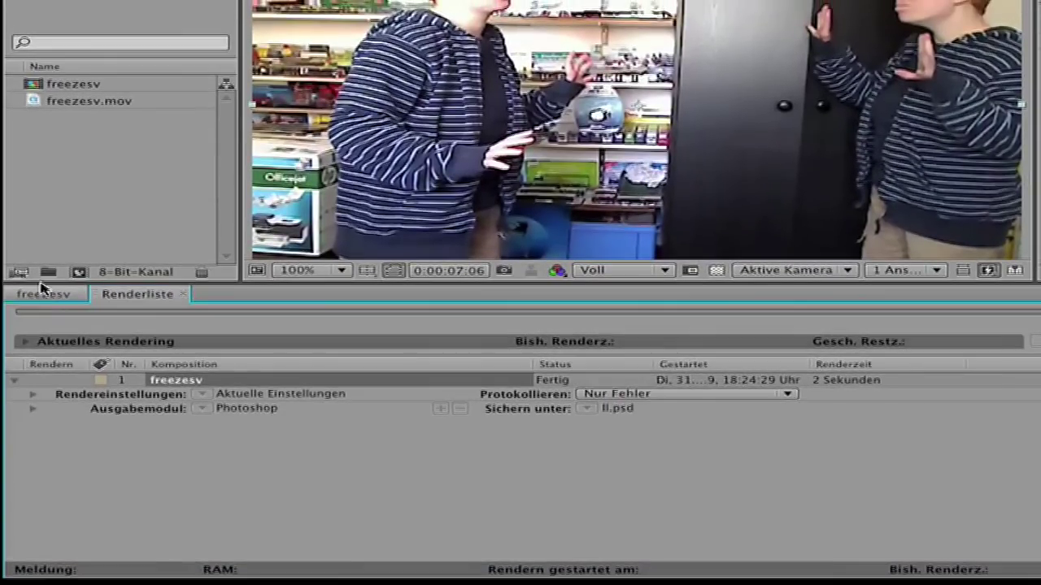
Return to the freezesv composition and bring up the Ablage menu
left_click(42, 286)
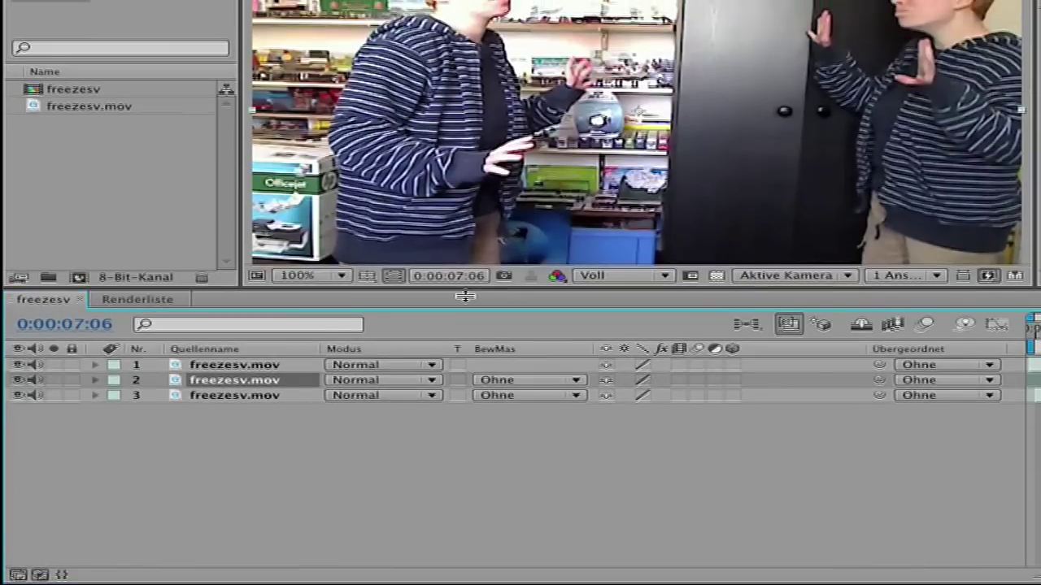
left_click(216, 7)
left_click(216, 6)
Import ll.psd from the Schreibtisch into the project via Ablage > Importieren > Datei
left_click(216, 6)
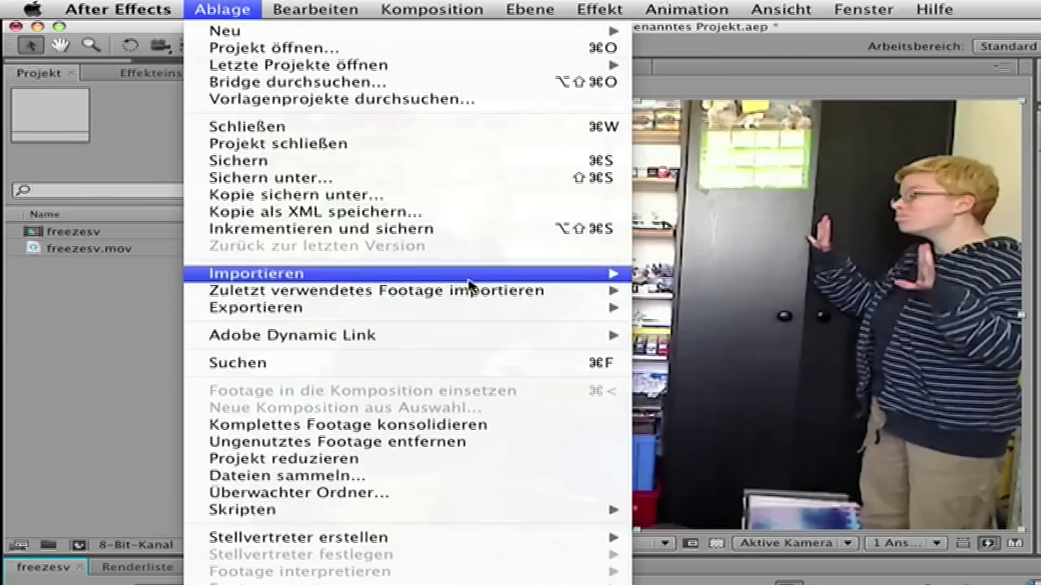
mouse_move(488, 275)
left_click(521, 275)
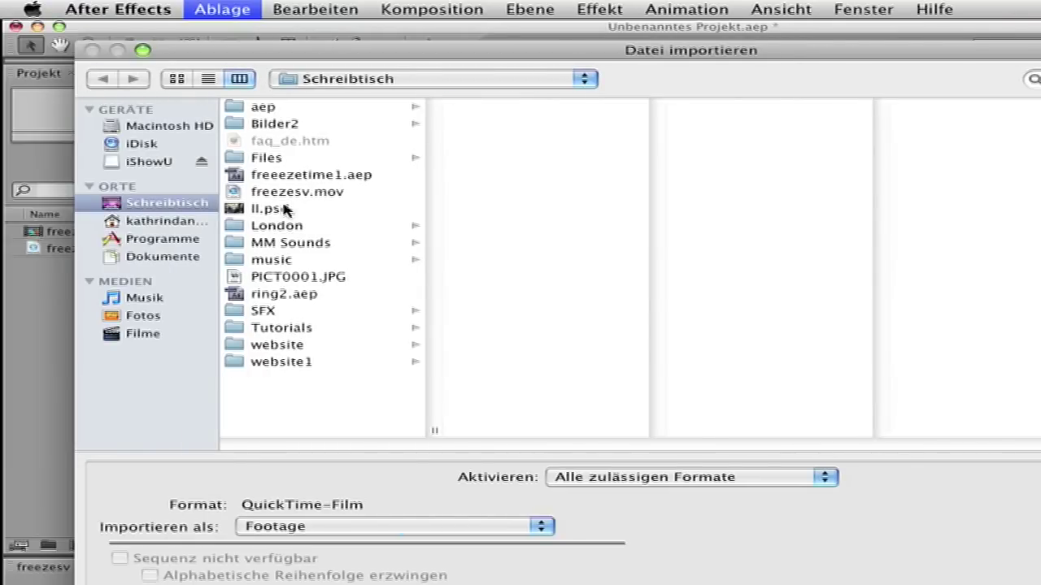
left_click(281, 209)
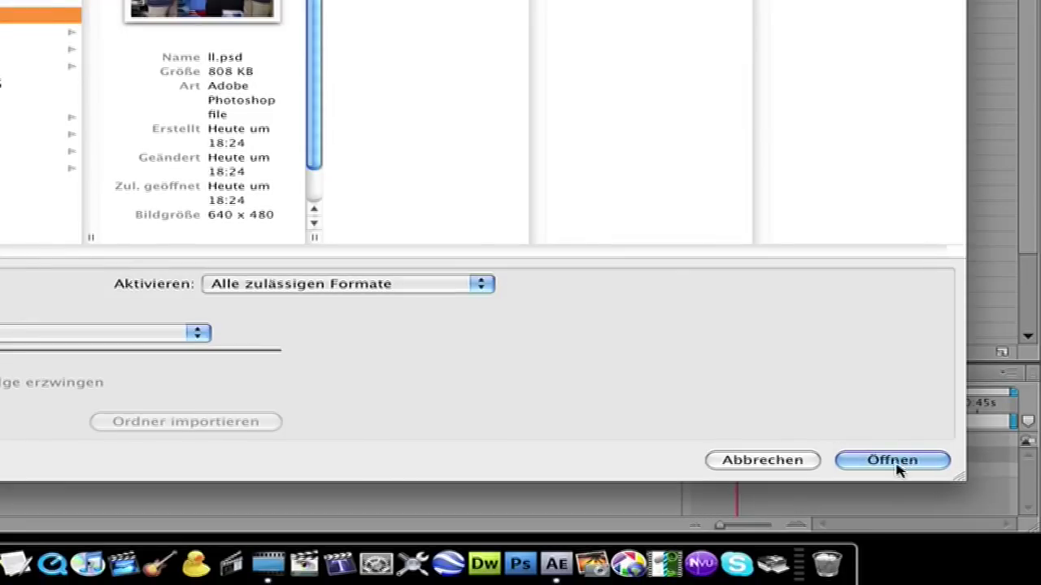
left_click(899, 466)
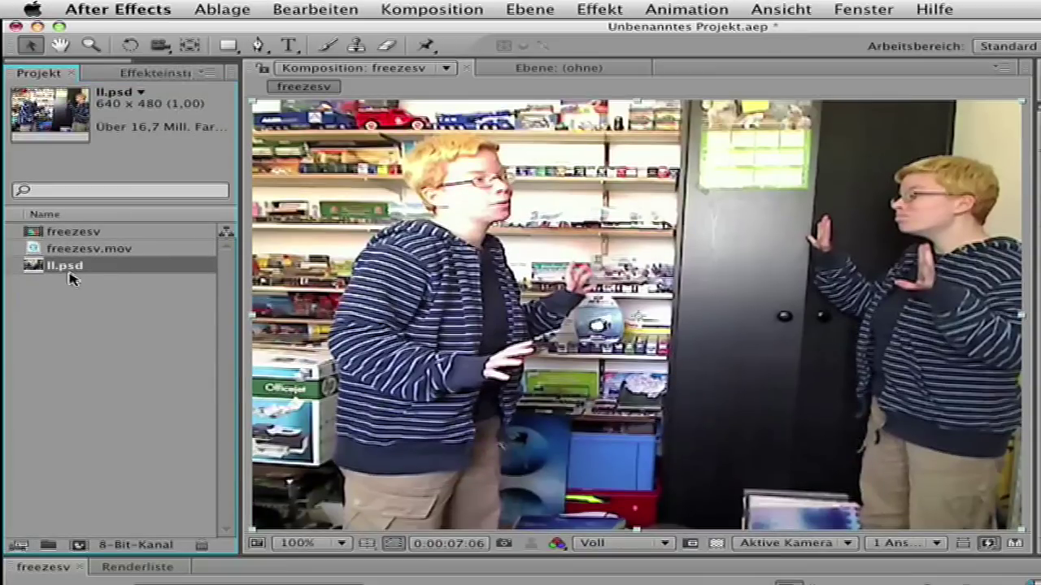
Add ll.psd to the timeline as a new layer and shorten its out-point
left_click_drag(65, 265, 320, 493)
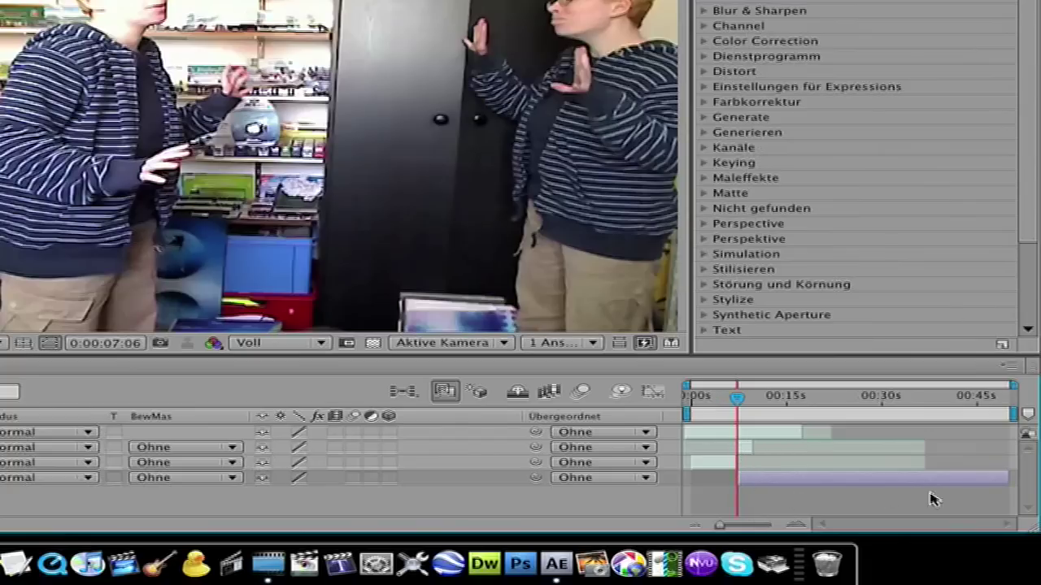
left_click_drag(984, 475, 788, 477)
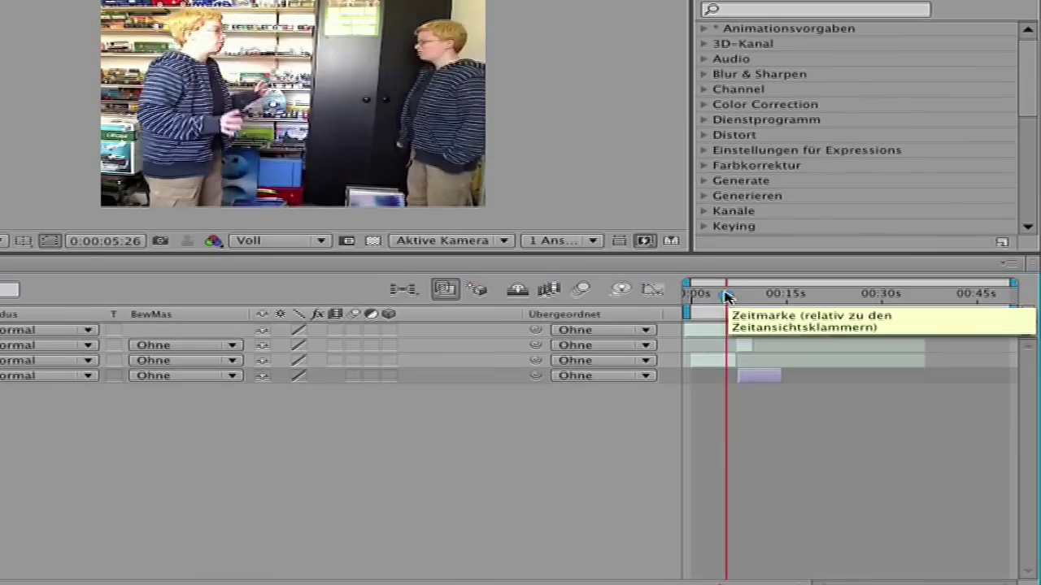
left_click_drag(727, 296, 759, 299)
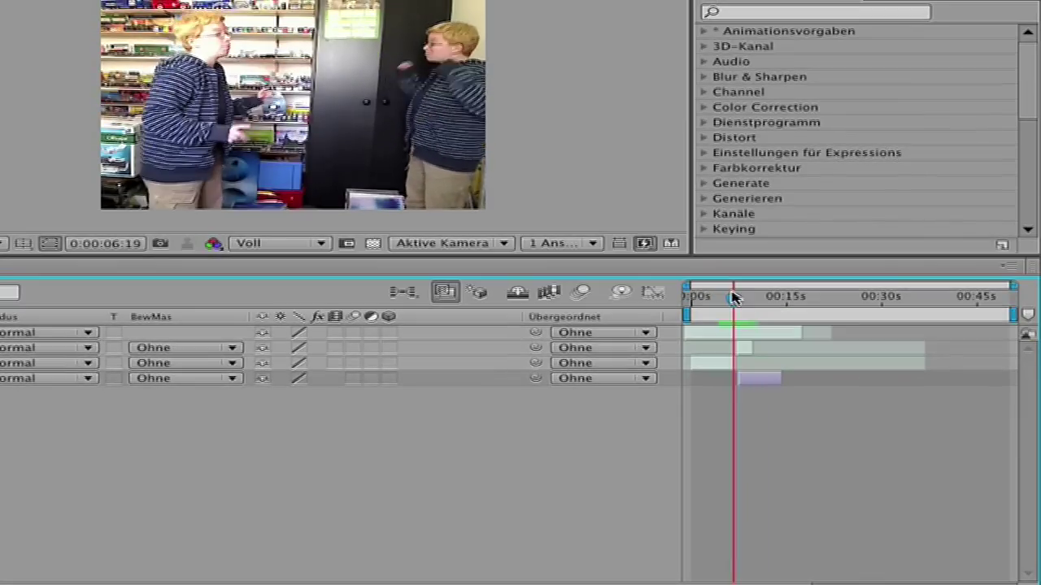
mouse_move(735, 298)
left_mouse_down()
mouse_move(750, 297)
mouse_move(736, 298)
left_mouse_up()
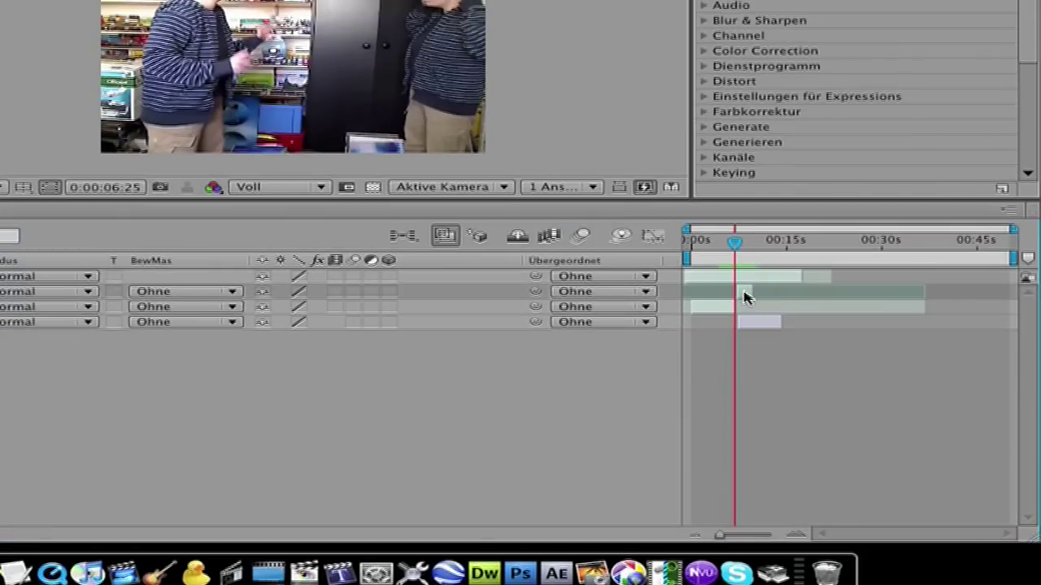
Shift the second clip layer later and scrub through the freeze moment to check timing
left_click_drag(745, 298, 787, 296)
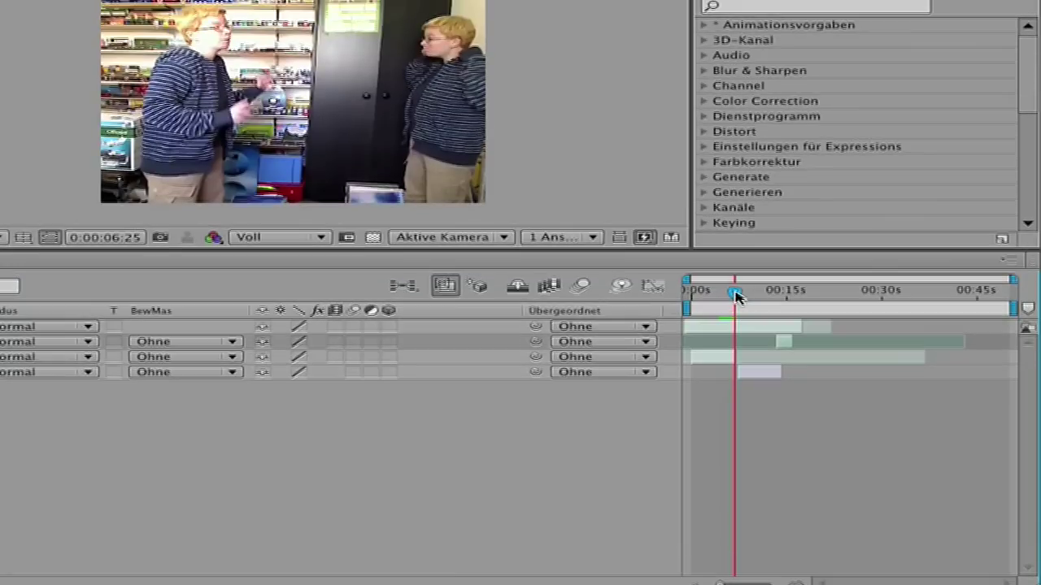
left_click_drag(734, 242, 724, 243)
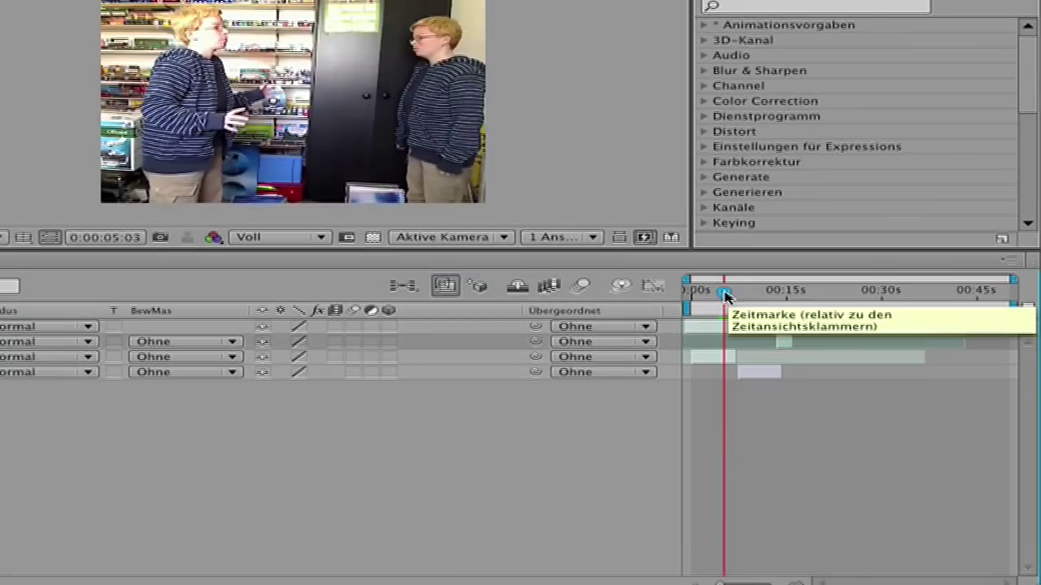
left_click_drag(726, 296, 737, 297)
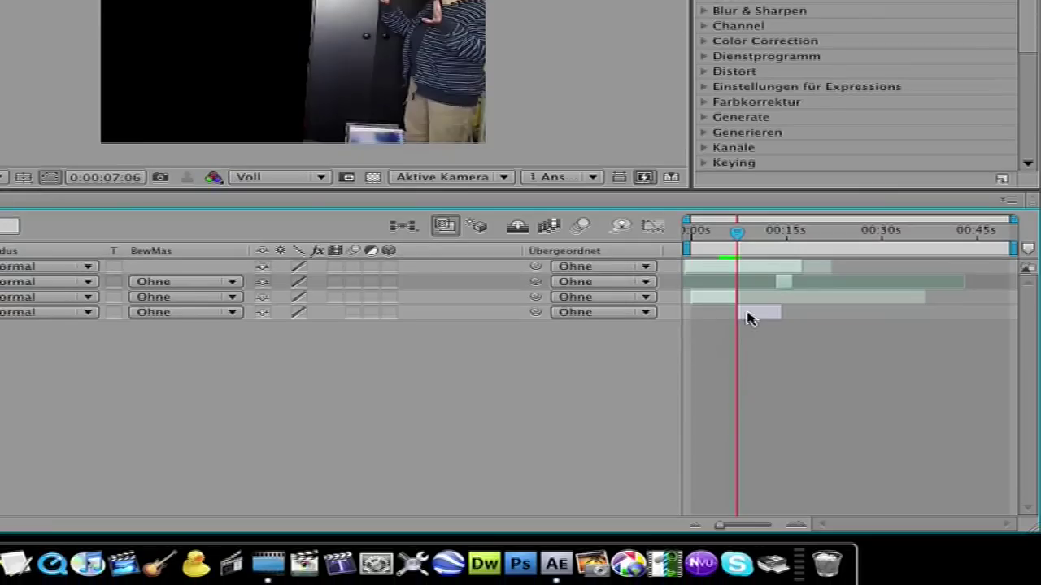
left_click(749, 372)
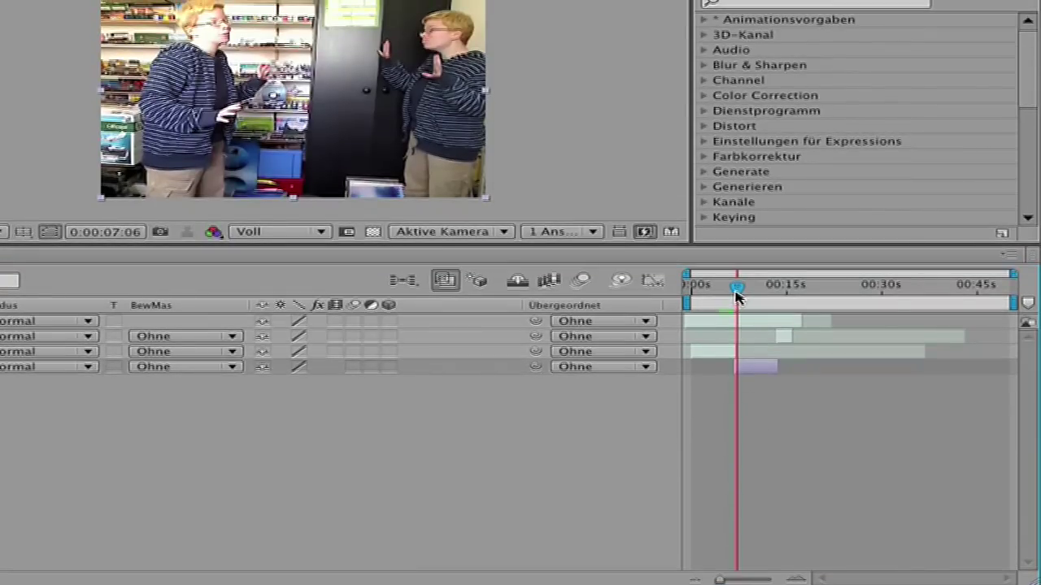
left_click_drag(737, 236, 731, 238)
left_click_drag(730, 296, 741, 297)
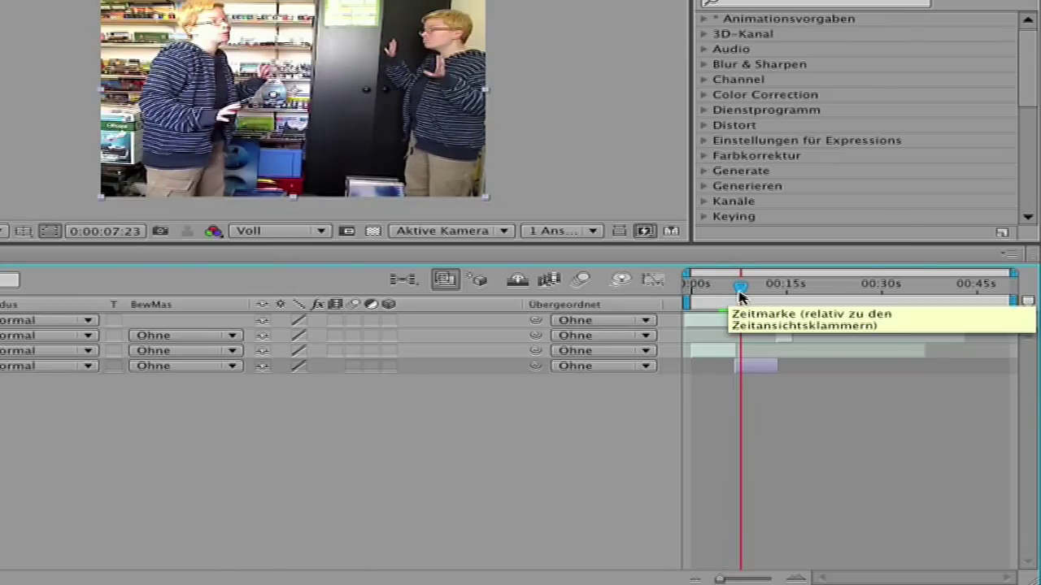
left_click_drag(747, 295, 786, 315)
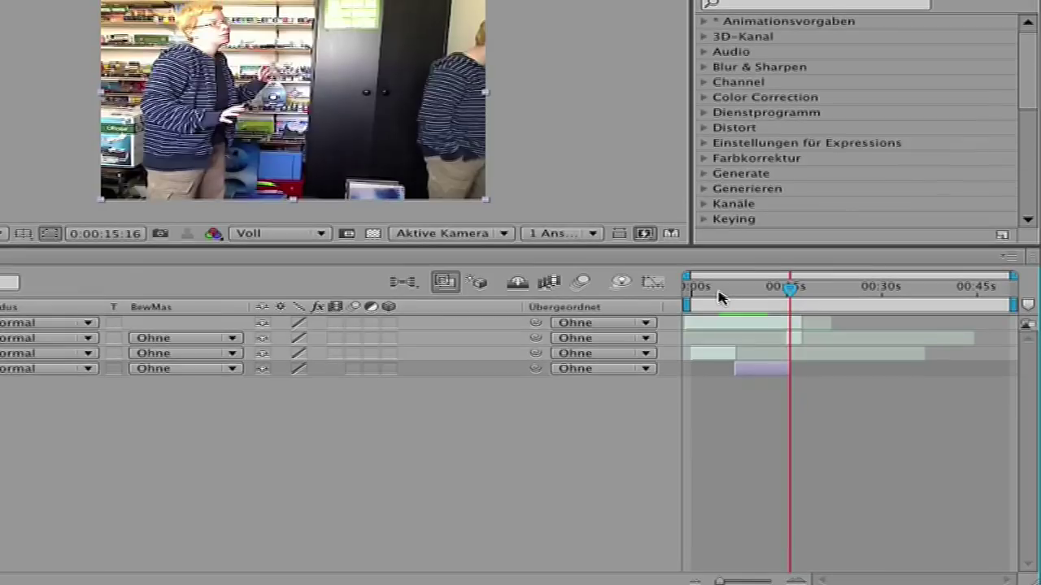
mouse_move(720, 238)
left_mouse_down()
mouse_move(704, 237)
mouse_move(733, 241)
left_mouse_up()
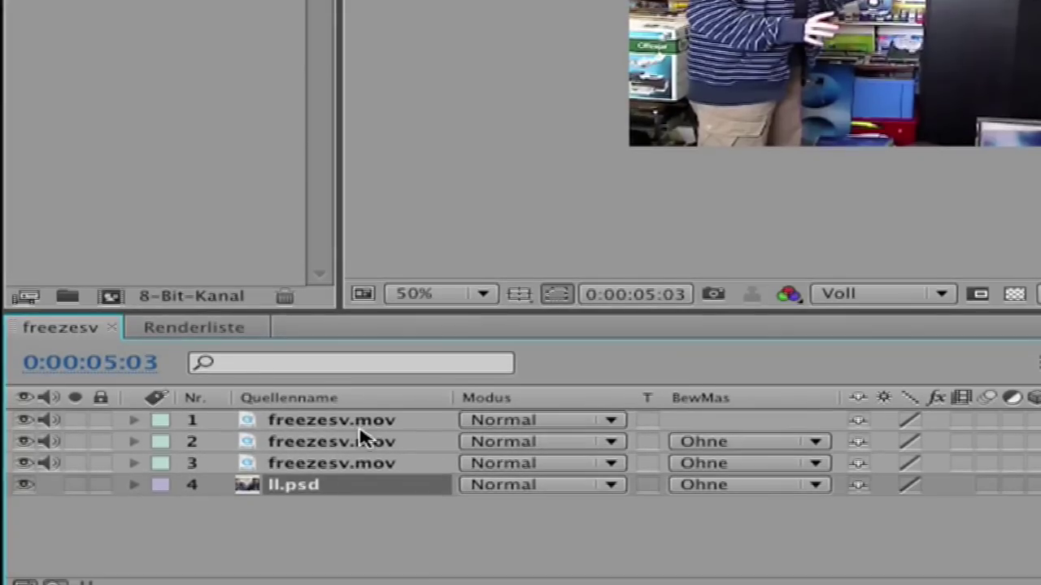
left_click(361, 428)
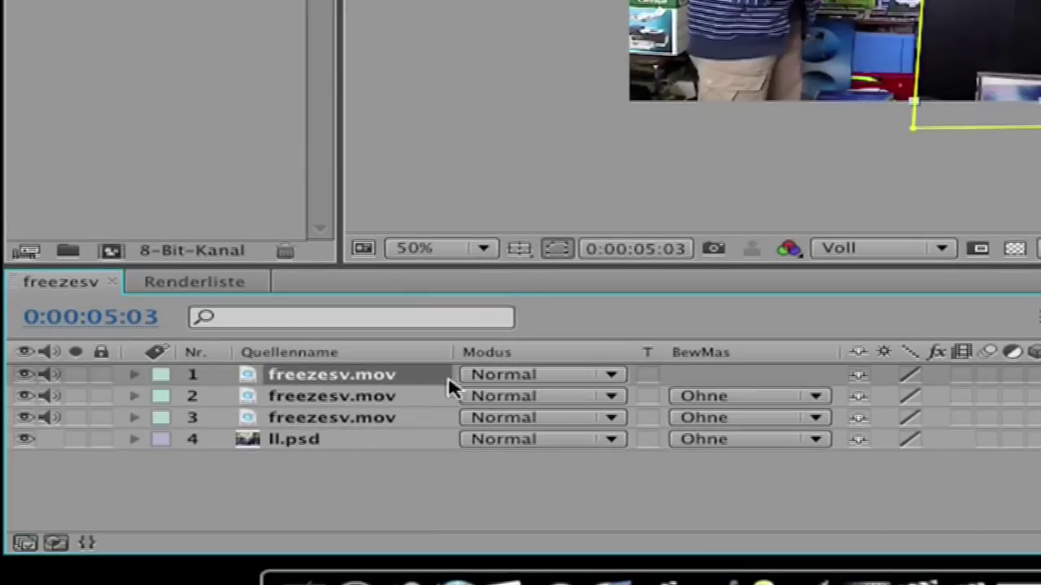
left_click(379, 399)
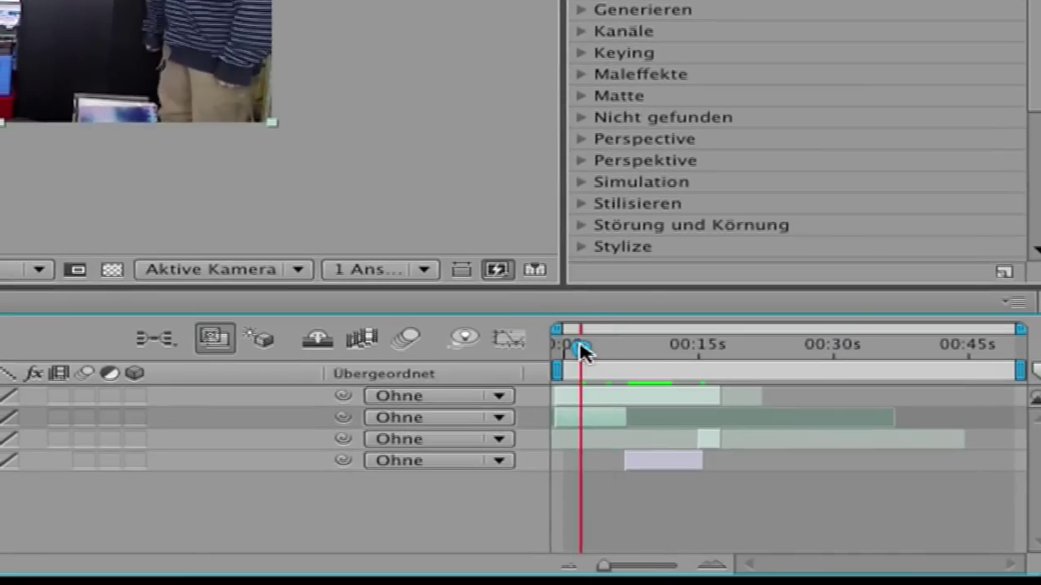
left_click_drag(582, 349, 600, 348)
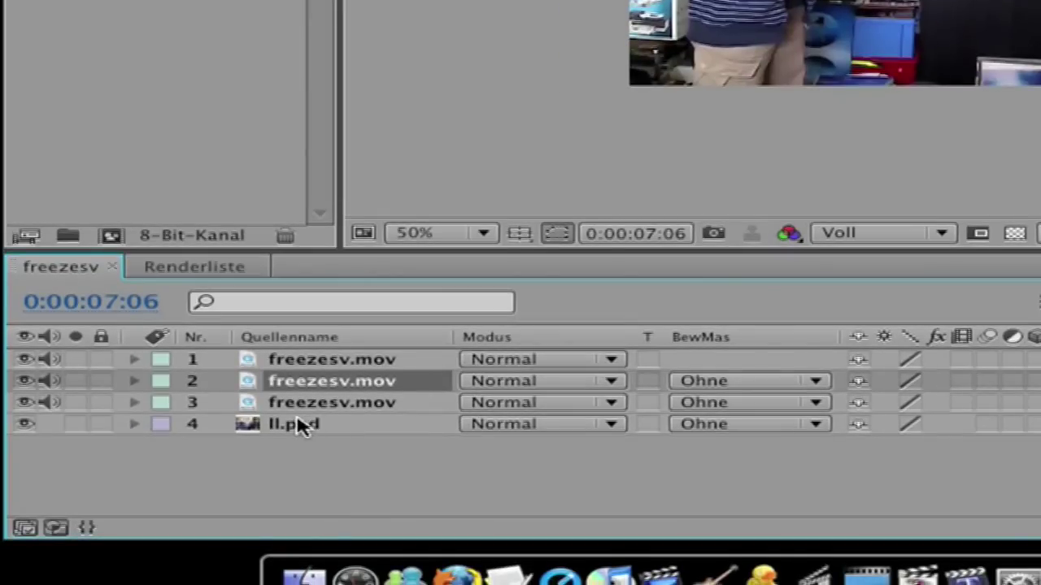
left_click(296, 425)
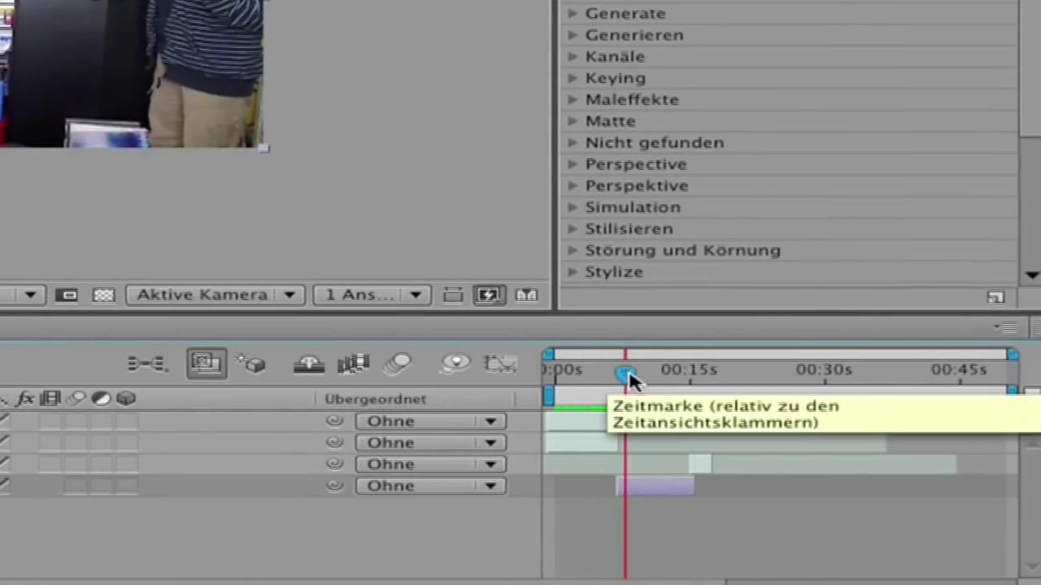
left_click_drag(625, 372, 654, 372)
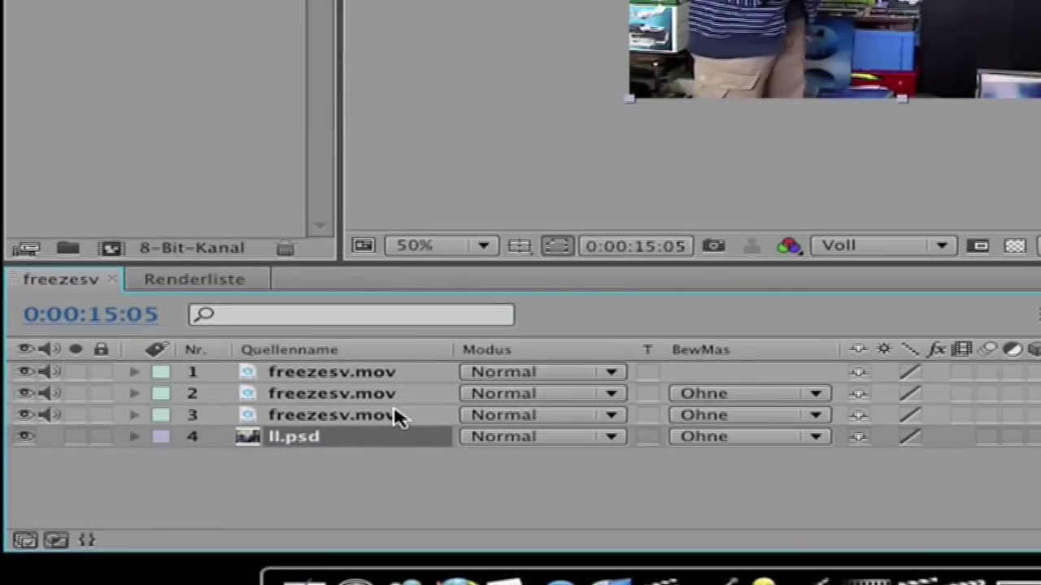
left_click(398, 417)
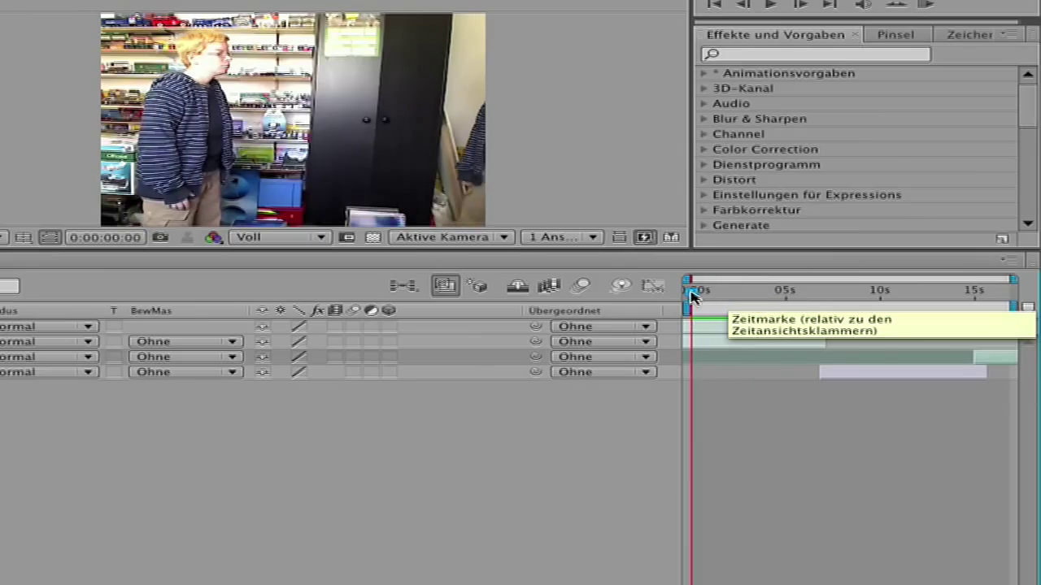
left_click_drag(715, 292, 832, 298)
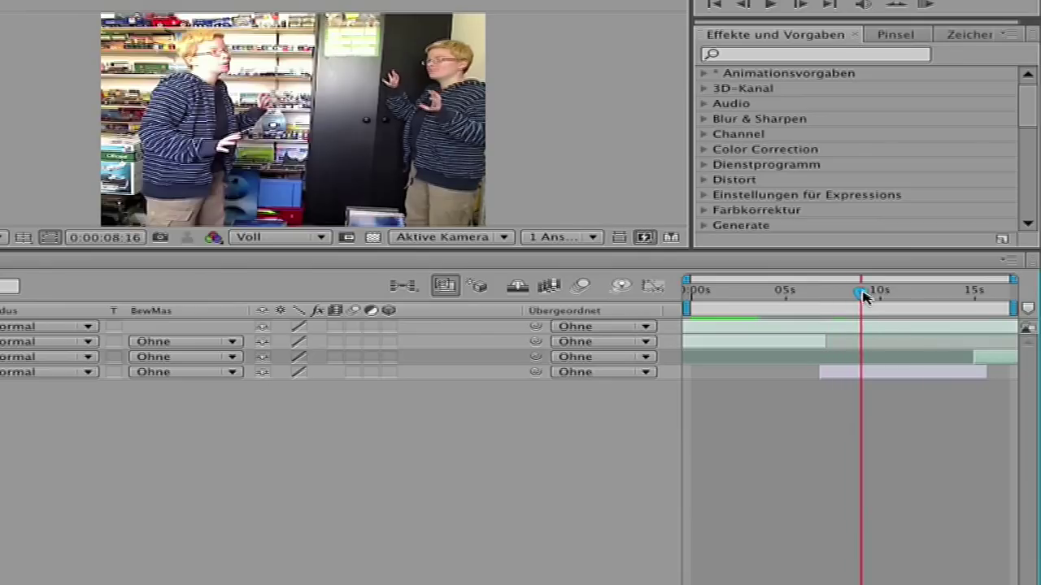
left_click_drag(879, 296, 961, 300)
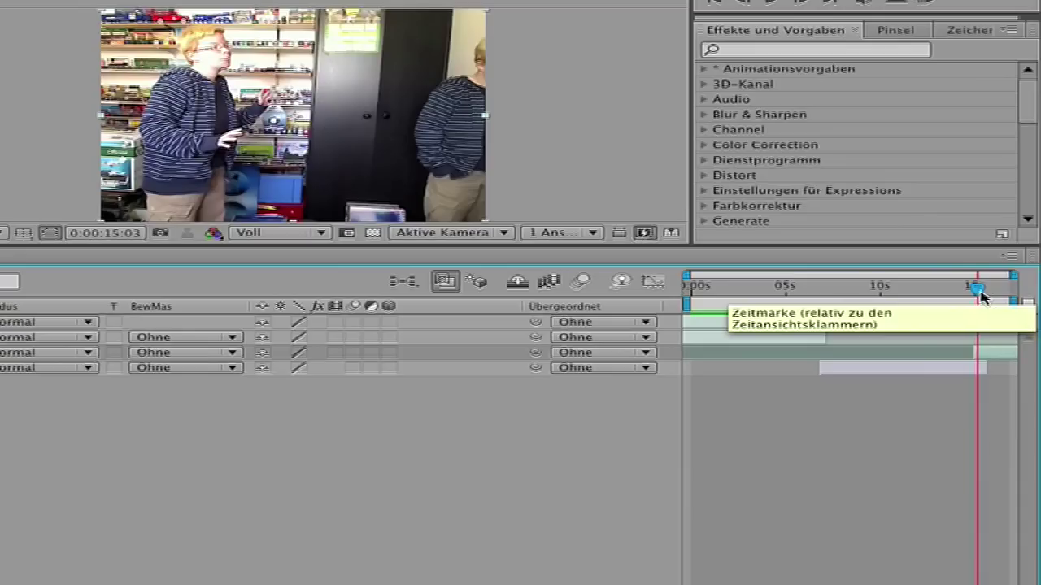
mouse_move(980, 298)
left_mouse_down()
mouse_move(1003, 291)
mouse_move(1008, 392)
mouse_move(1017, 377)
left_mouse_up()
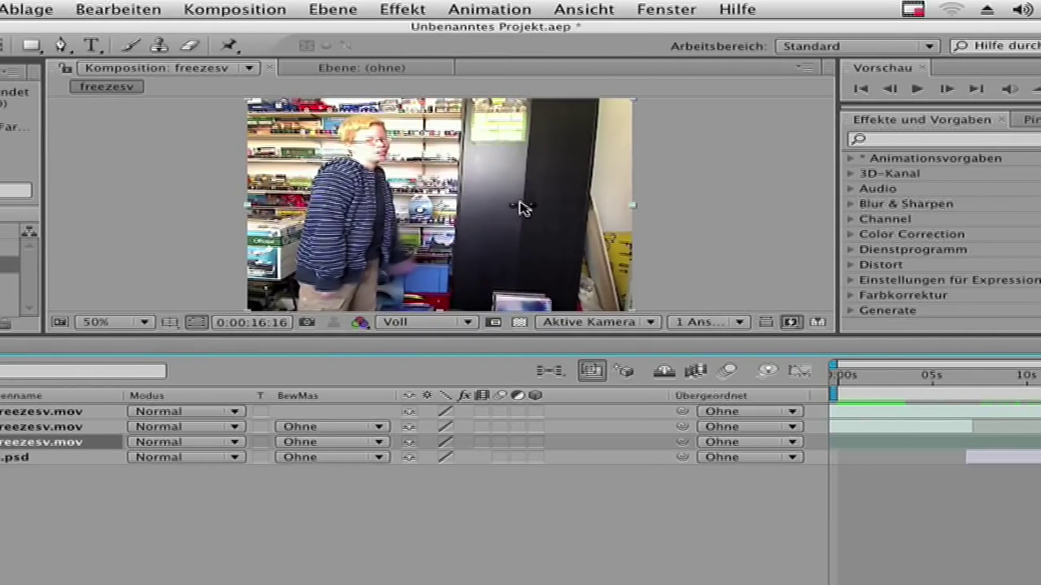